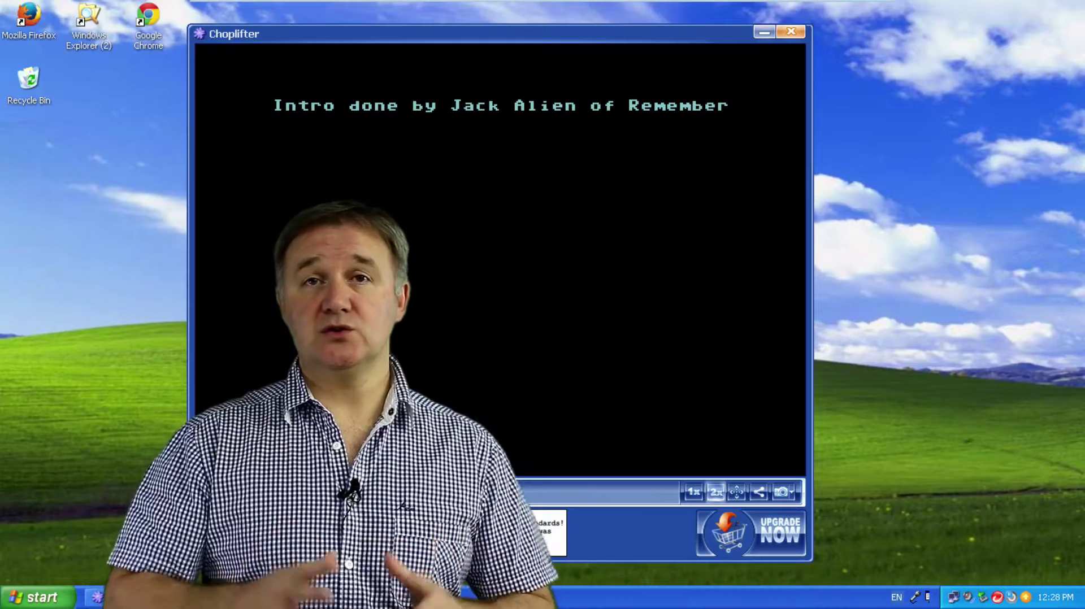
pyautogui.press('space')
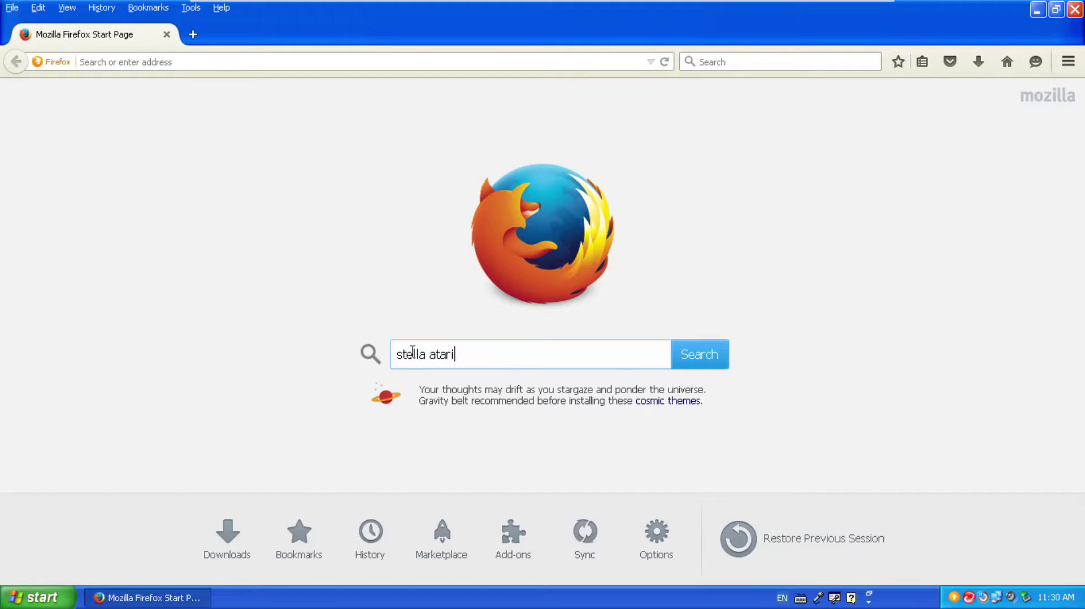
# Search the web in Firefox for "stella atari 2600" and save the Stella-4.6.1-win32.exe installer from SourceForge.
pyautogui.write('600')
pyautogui.press('Return')
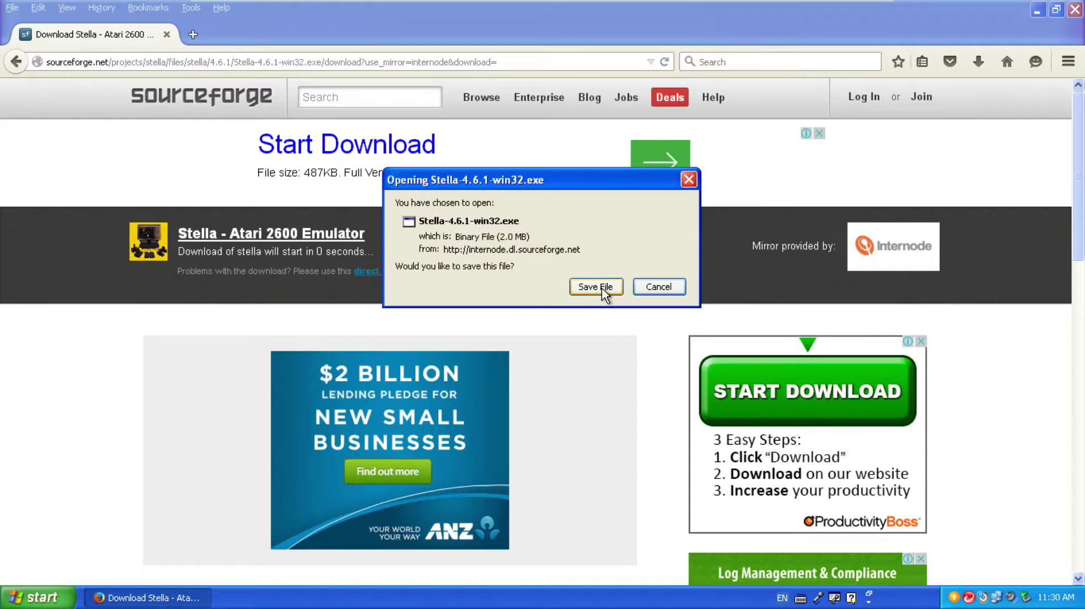
pyautogui.click(602, 287)
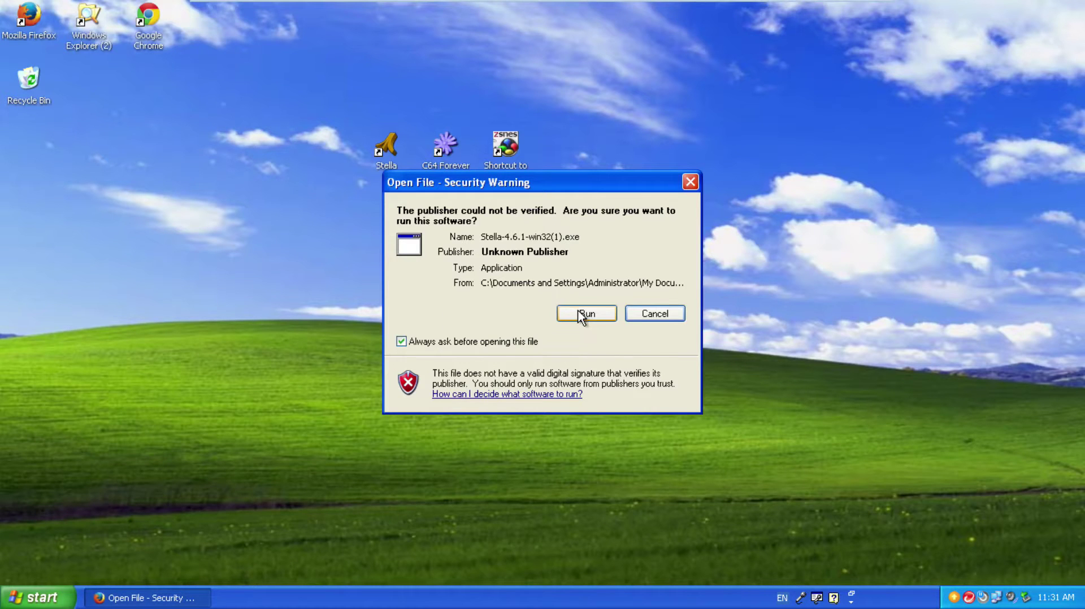
# Run the downloaded Stella installer and install it to C:\Program Files\Stella with a desktop icon.
pyautogui.click(579, 313)
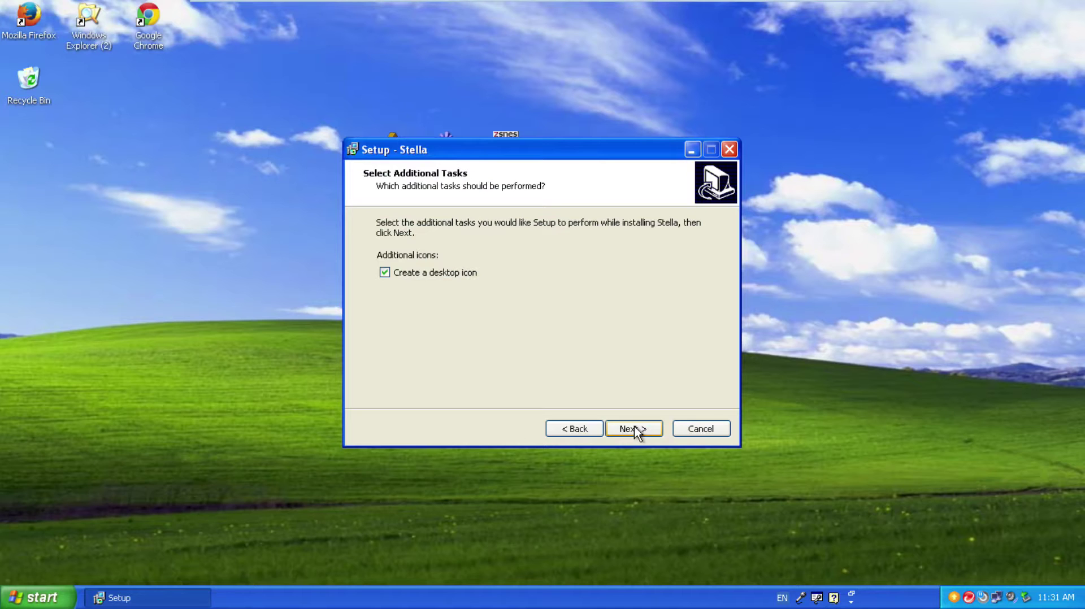
pyautogui.click(635, 430)
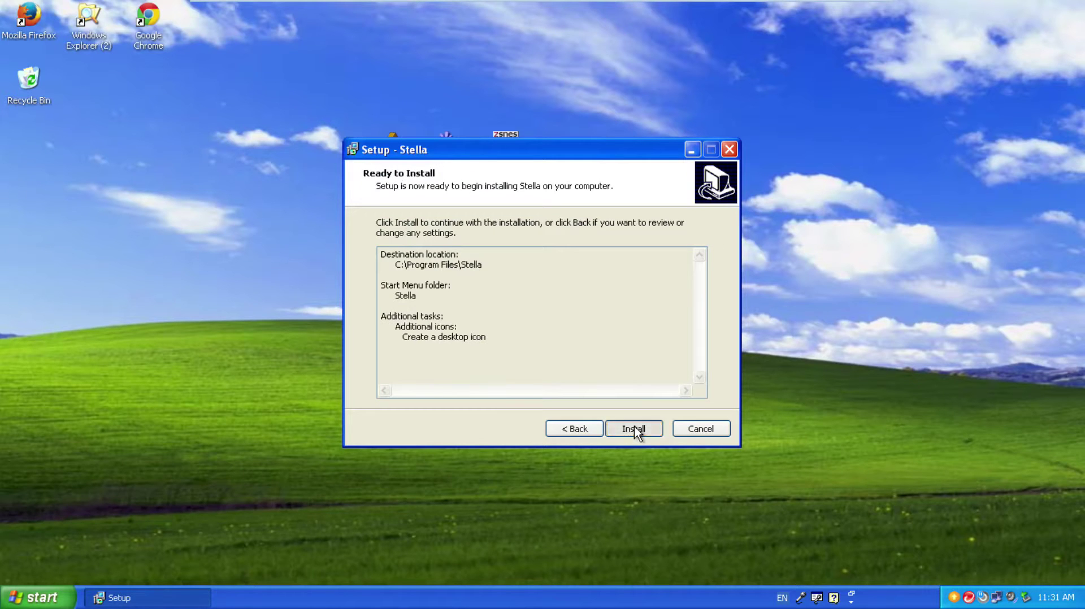
pyautogui.click(634, 428)
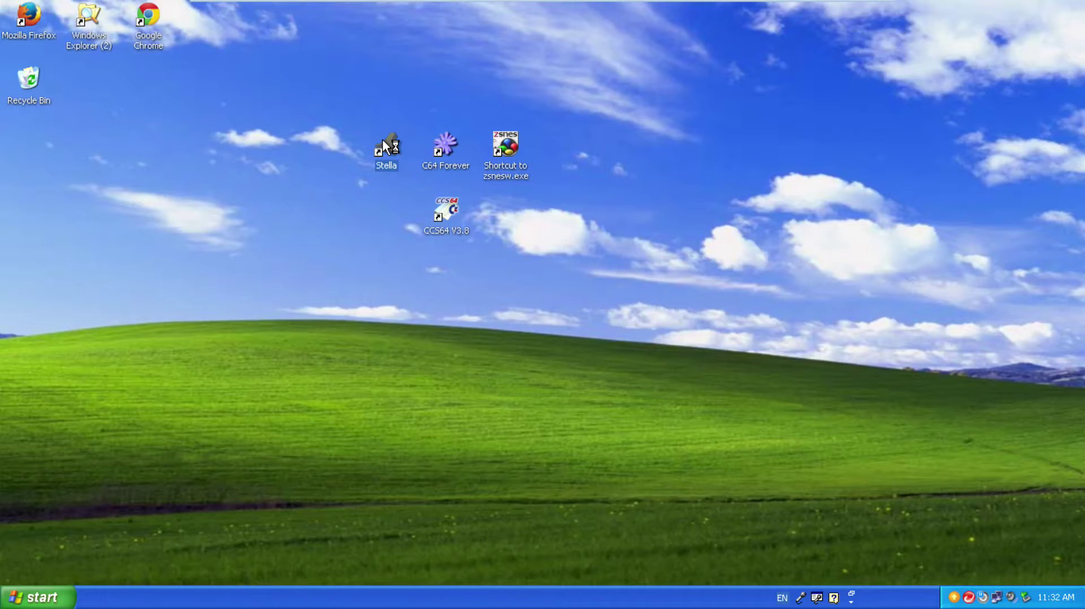
# Launch Stella, review the device and port input options, and enable "Allow all 4 directions on joystick".
pyautogui.doubleClick(429, 293)
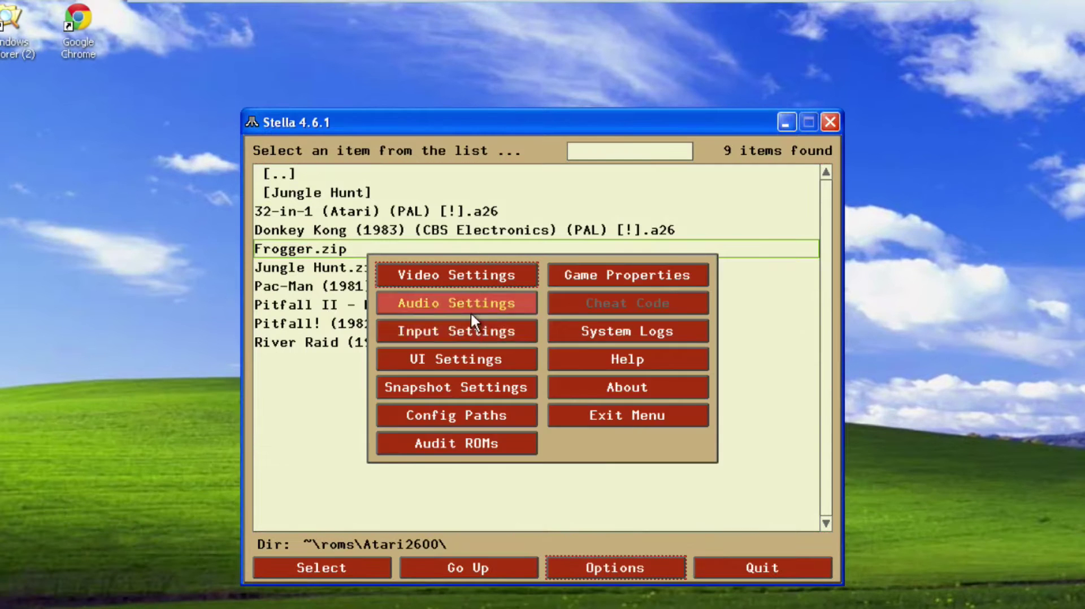
pyautogui.click(466, 329)
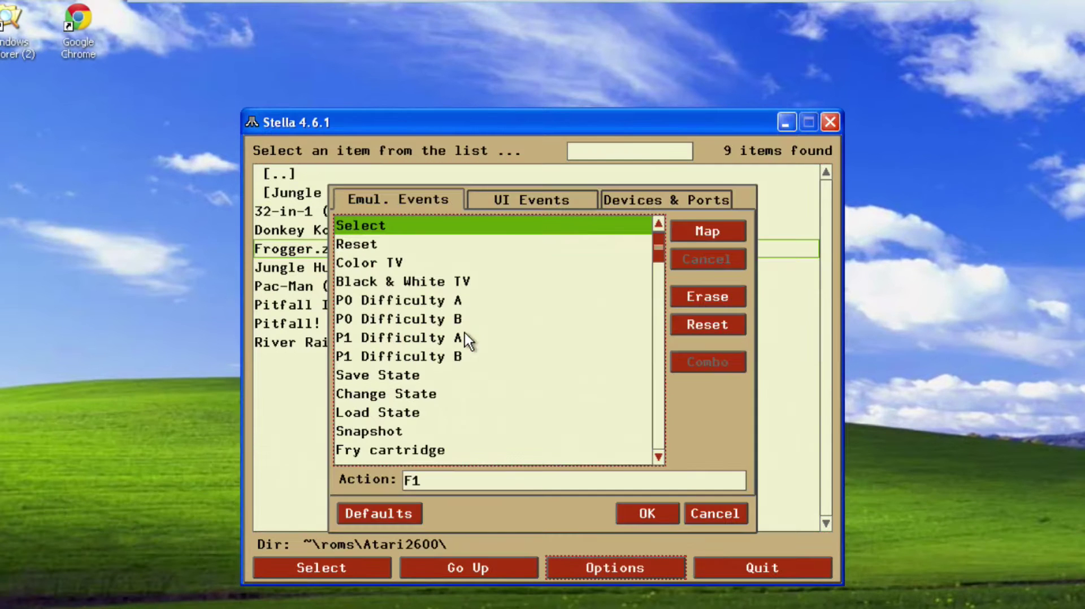
pyautogui.click(645, 202)
pyautogui.click(687, 245)
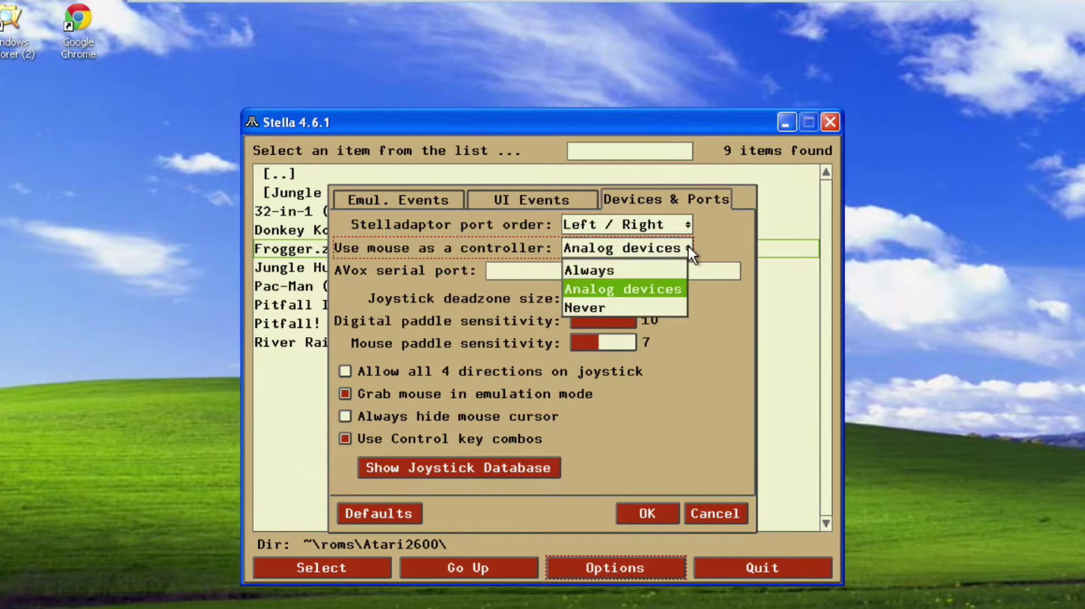
pyautogui.click(687, 245)
pyautogui.click(688, 223)
pyautogui.click(688, 223)
pyautogui.click(344, 371)
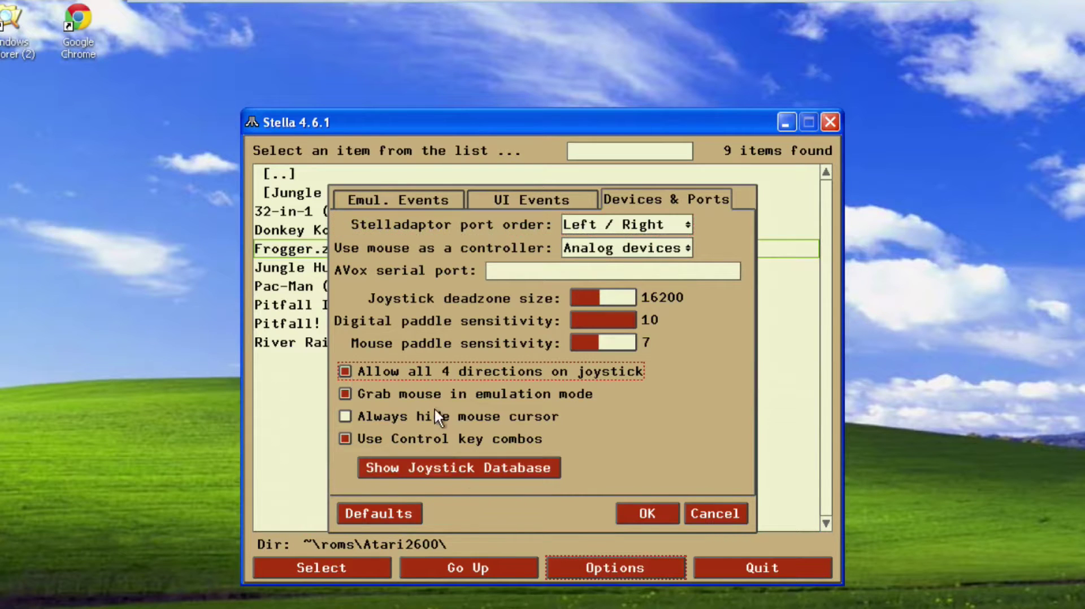
# View the joystick database, close it and accept the input settings.
pyautogui.click(458, 468)
pyautogui.click(688, 484)
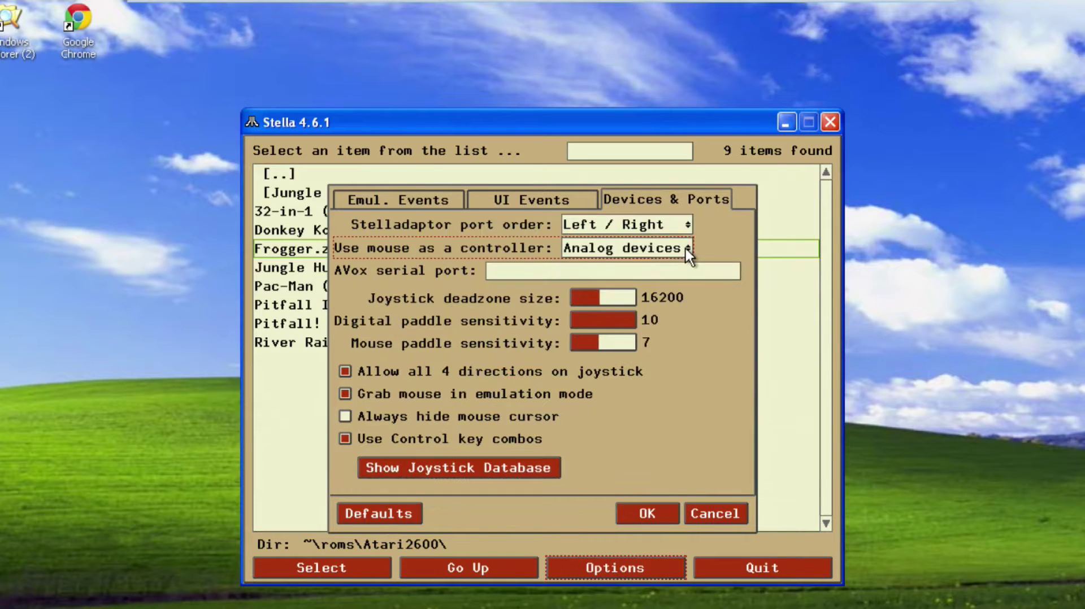
pyautogui.click(645, 512)
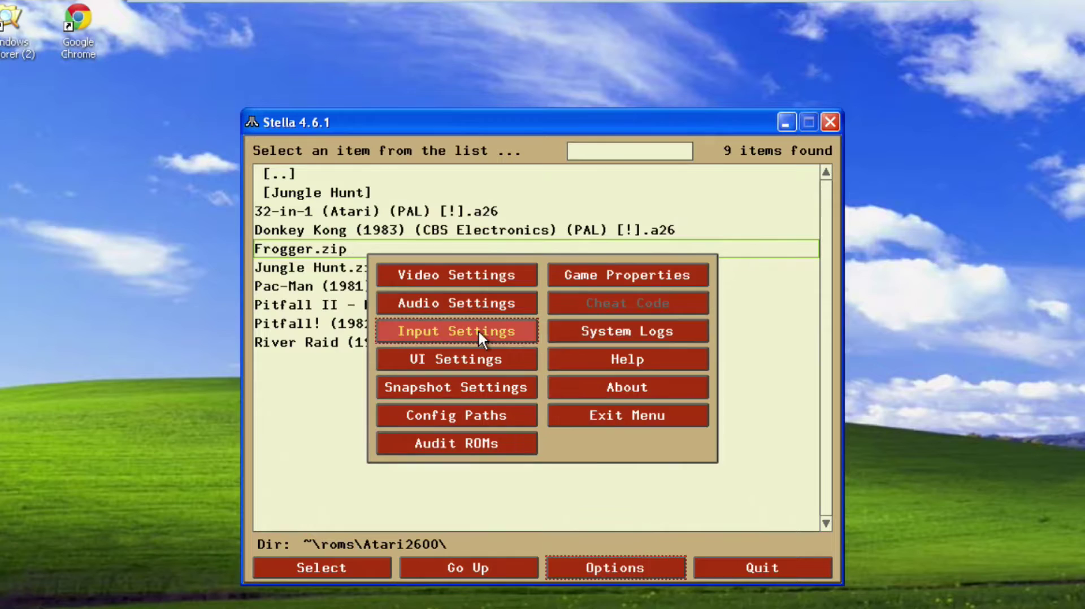
# Look at the video settings and browse into My Documents while selecting a ROM directory.
pyautogui.click(448, 276)
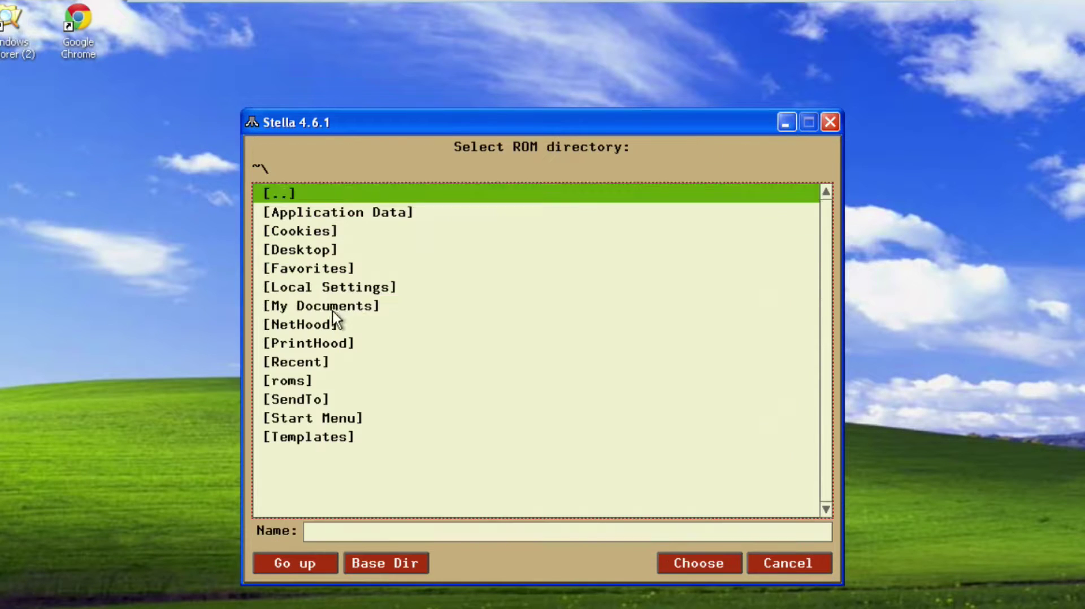
pyautogui.doubleClick(330, 303)
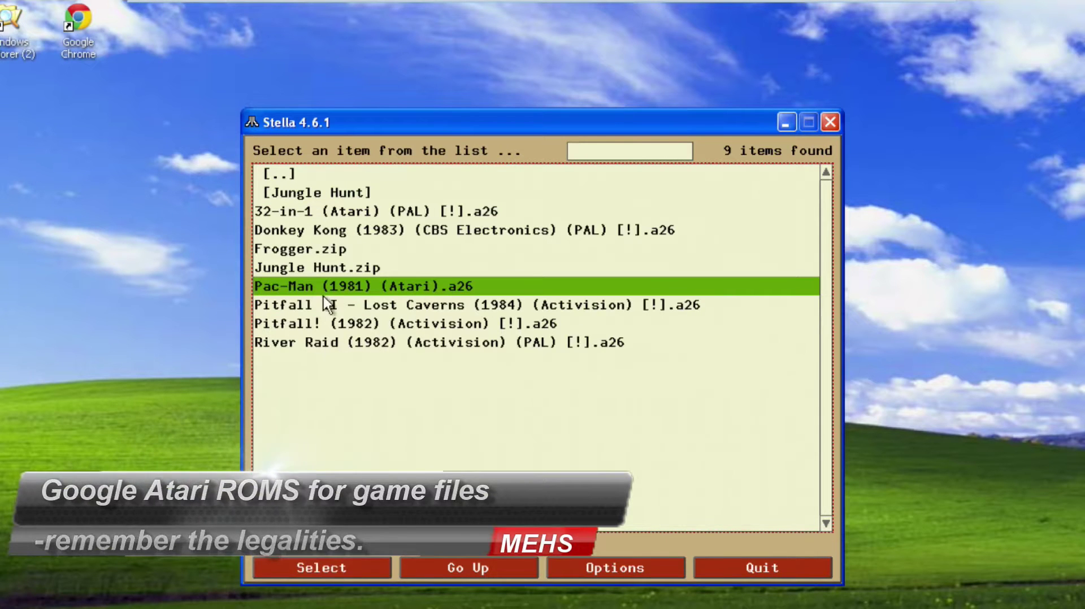
# Load Frogger.zip from the Atari2600 ROM list and switch the game to full screen.
pyautogui.click(309, 256)
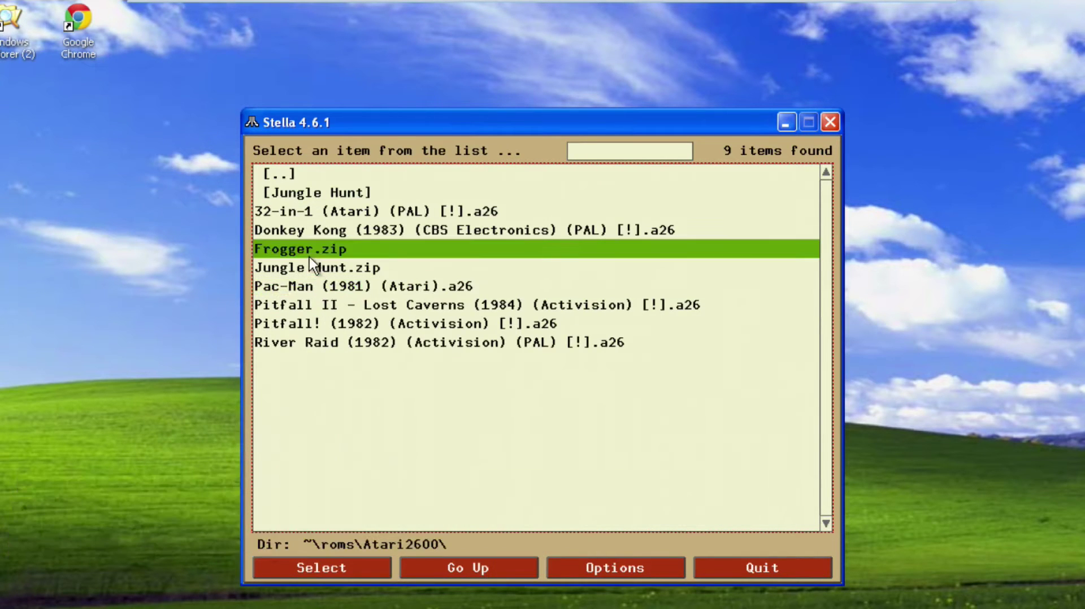
pyautogui.click(330, 564)
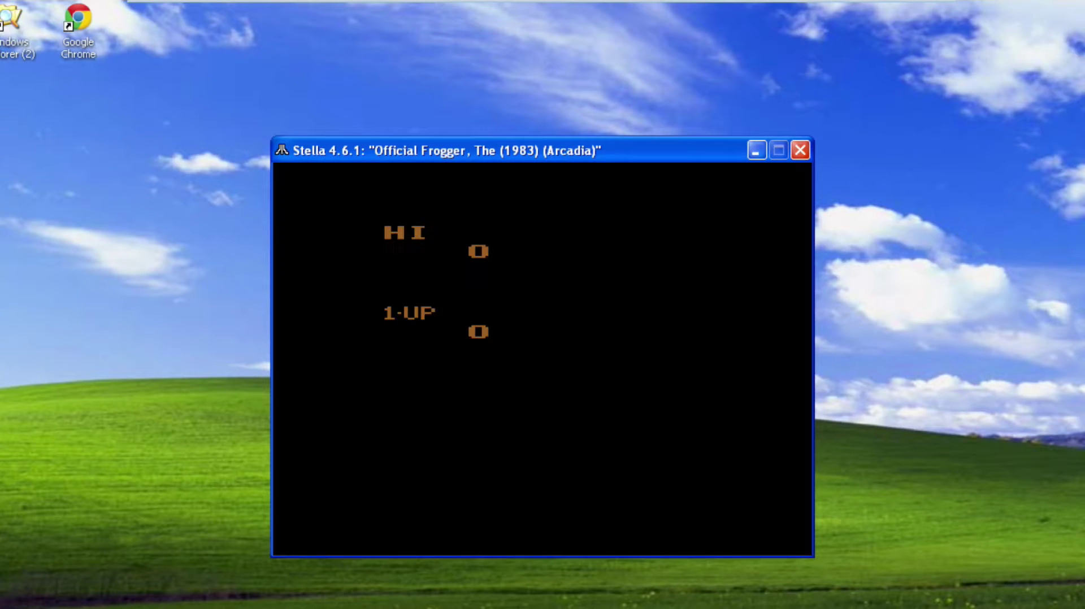
pyautogui.hotkey('alt', 'Return')
# Play Frogger by moving the frog right and hopping it up across the traffic lanes toward the river.
pyautogui.press('Right')
pyautogui.press('Right')
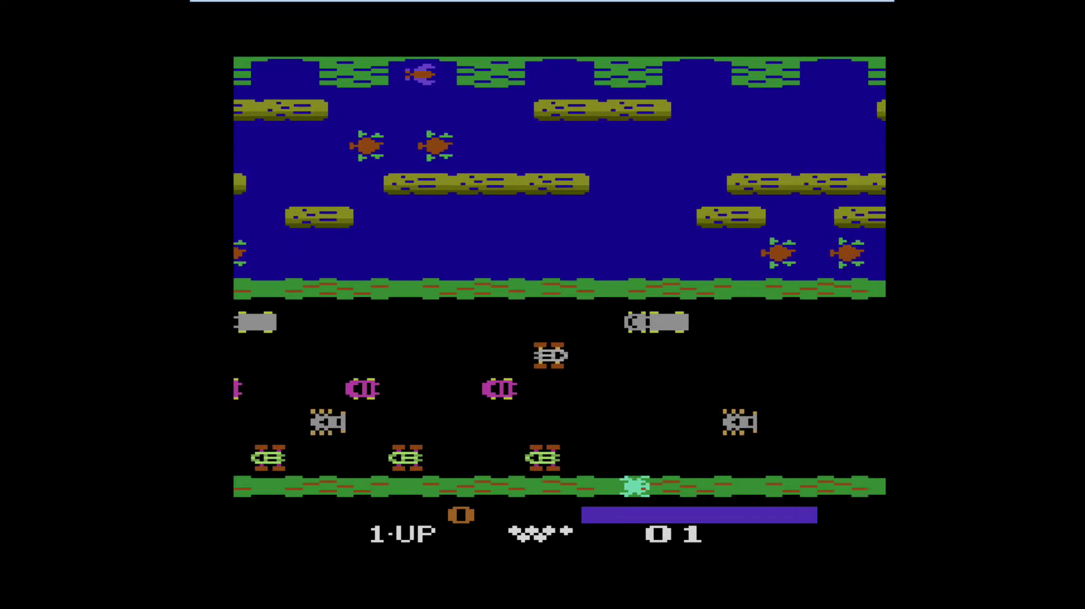
pyautogui.press('Up')
pyautogui.press('Up')
pyautogui.press('Left')
pyautogui.press('Up')
pyautogui.press('Up')
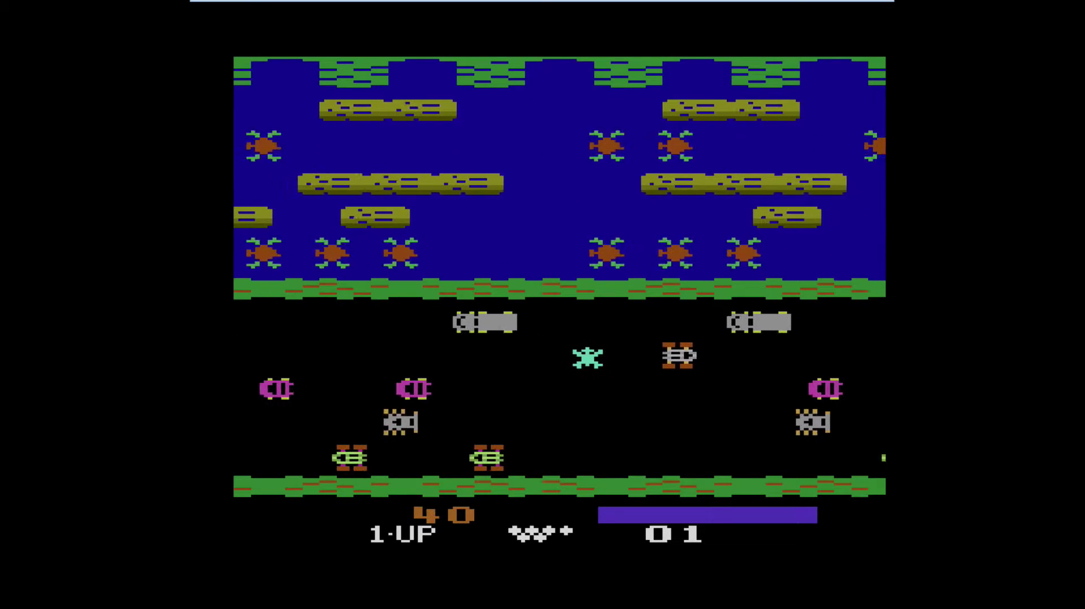
pyautogui.press('Up')
pyautogui.press('Up')
pyautogui.press('Left')
pyautogui.press('Left')
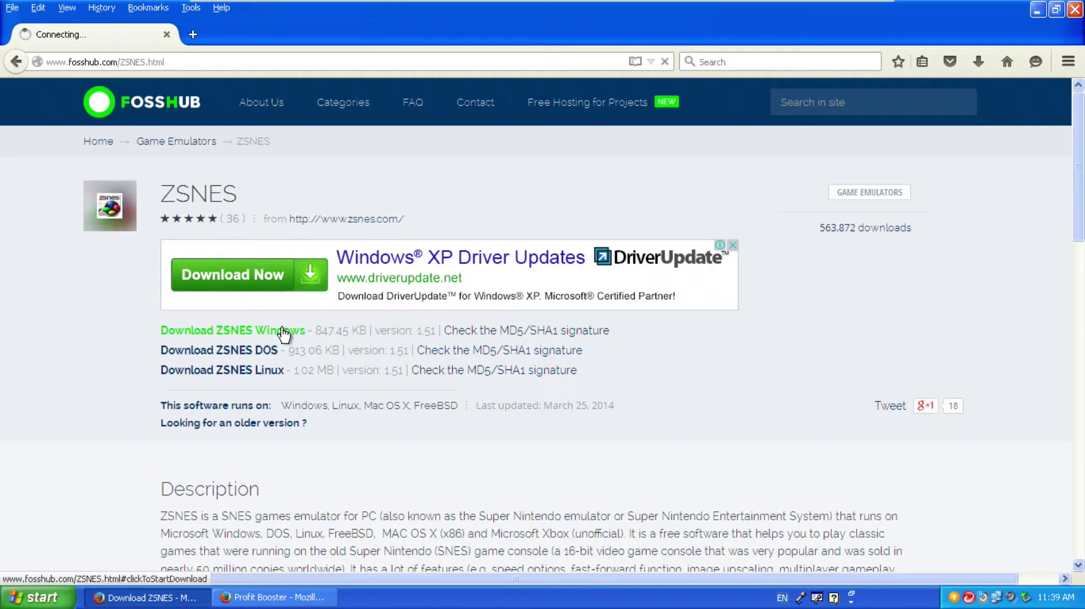
# Download the Windows version of ZSNES 1.51 from its FossHub page.
pyautogui.click(282, 331)
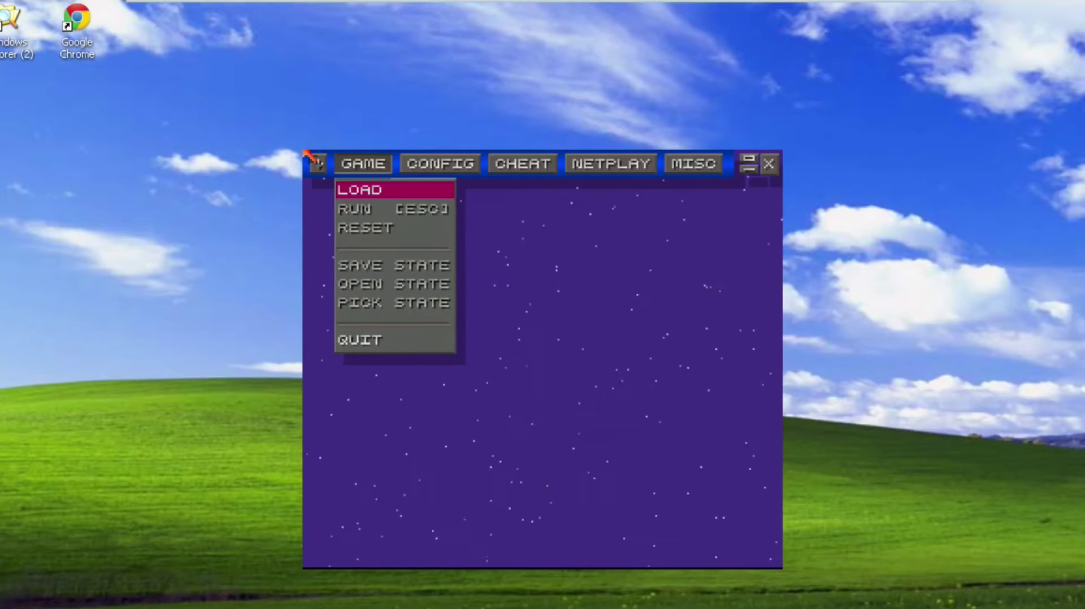
# Review the input device key assignments and the video modes in the ZSNES configuration.
pyautogui.click(441, 170)
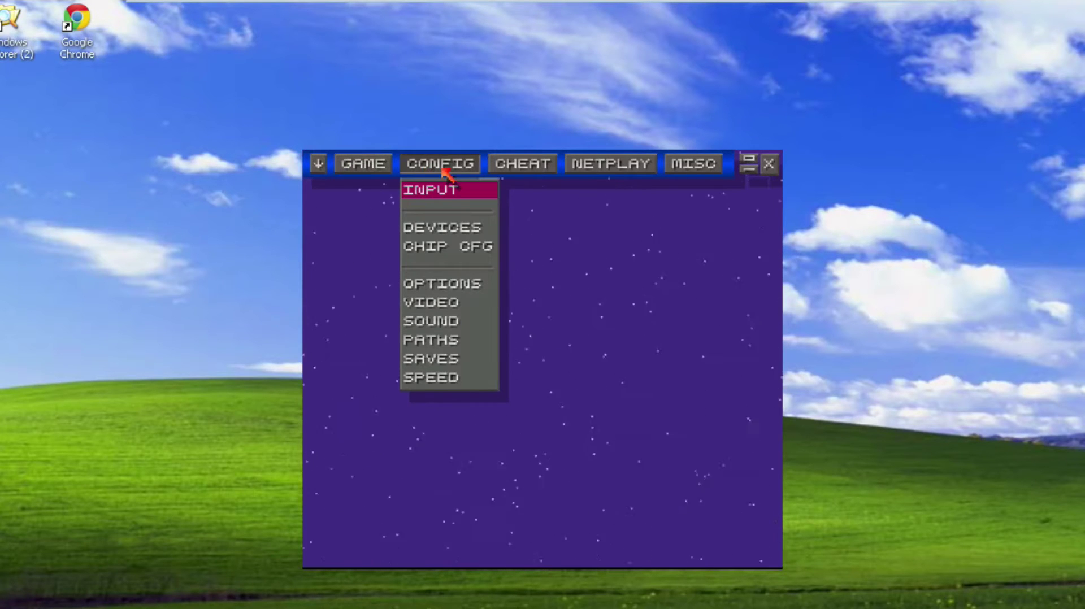
pyautogui.click(445, 192)
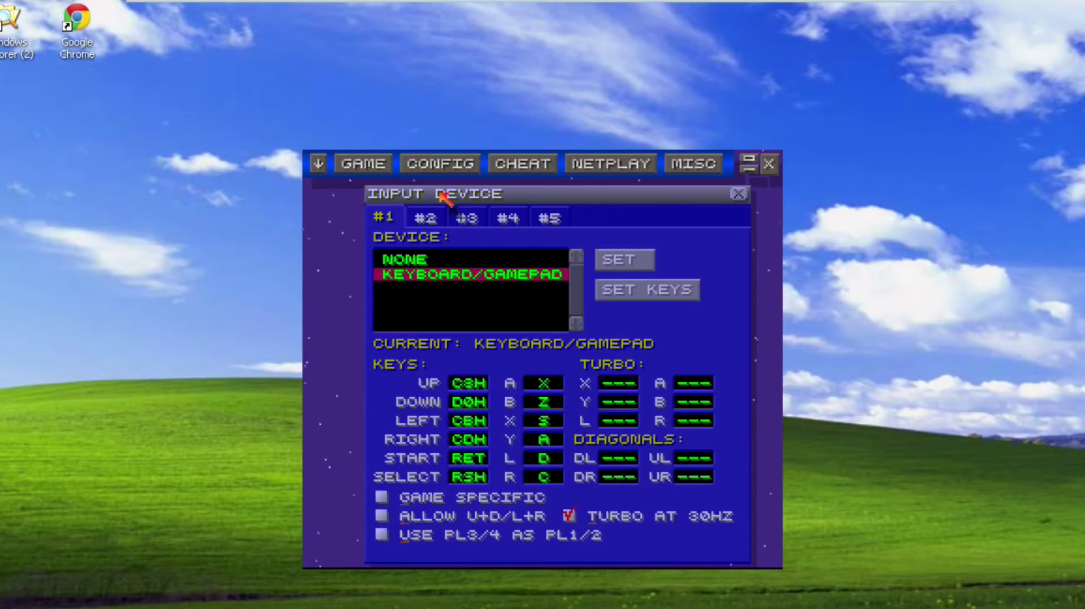
pyautogui.click(440, 164)
pyautogui.click(450, 303)
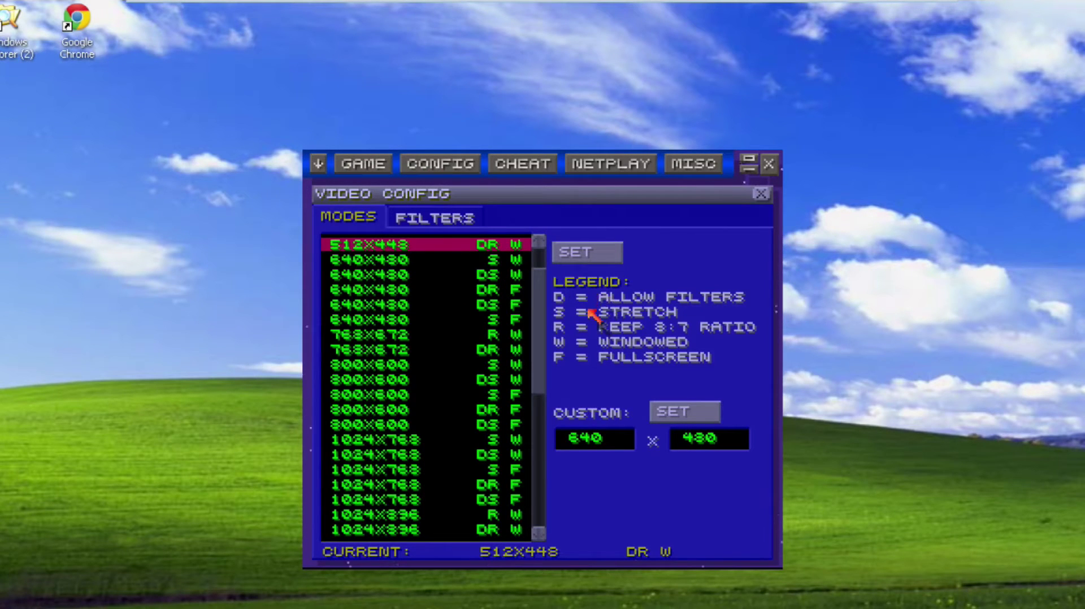
pyautogui.click(440, 164)
pyautogui.click(443, 193)
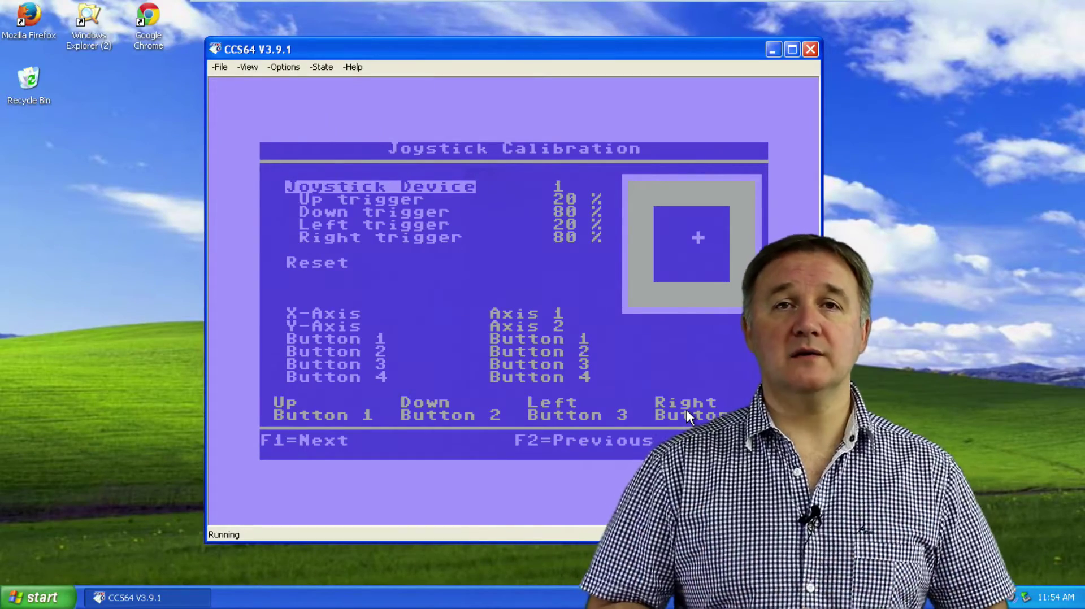
# Open the input options in CCS64, check the joystick calibration page for device 1, and leave it.
pyautogui.press('Escape')
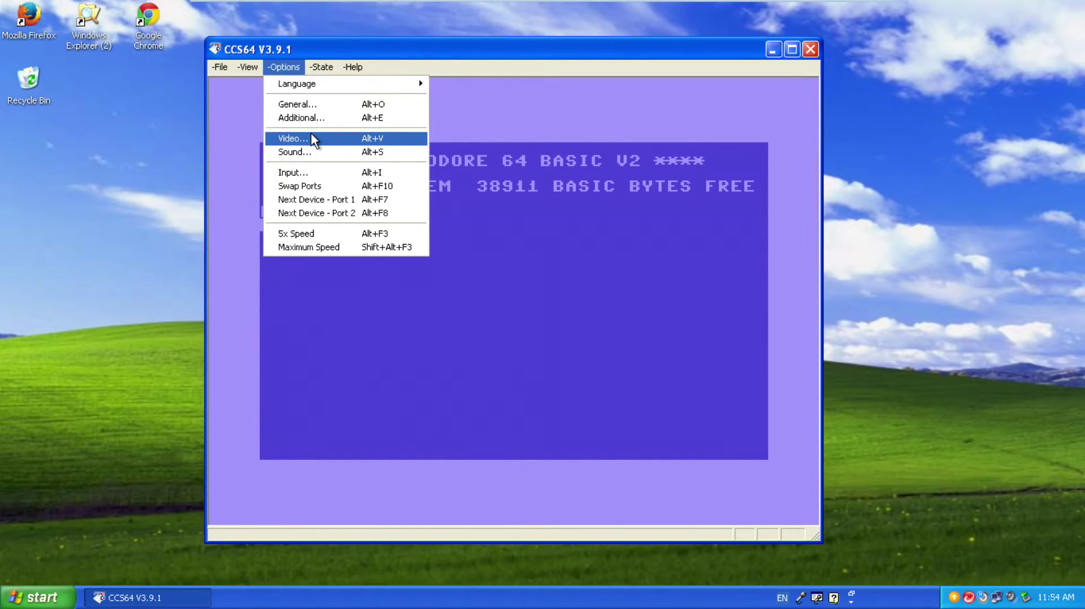
pyautogui.click(327, 177)
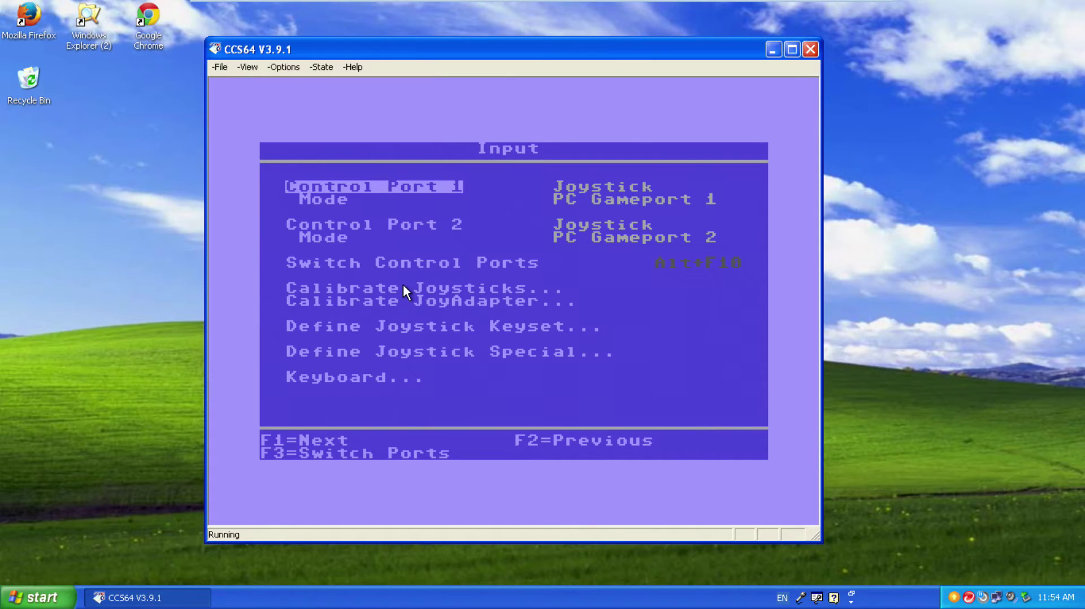
pyautogui.press('Down')
pyautogui.press('Down')
pyautogui.press('Down')
pyautogui.press('Down')
pyautogui.press('Down')
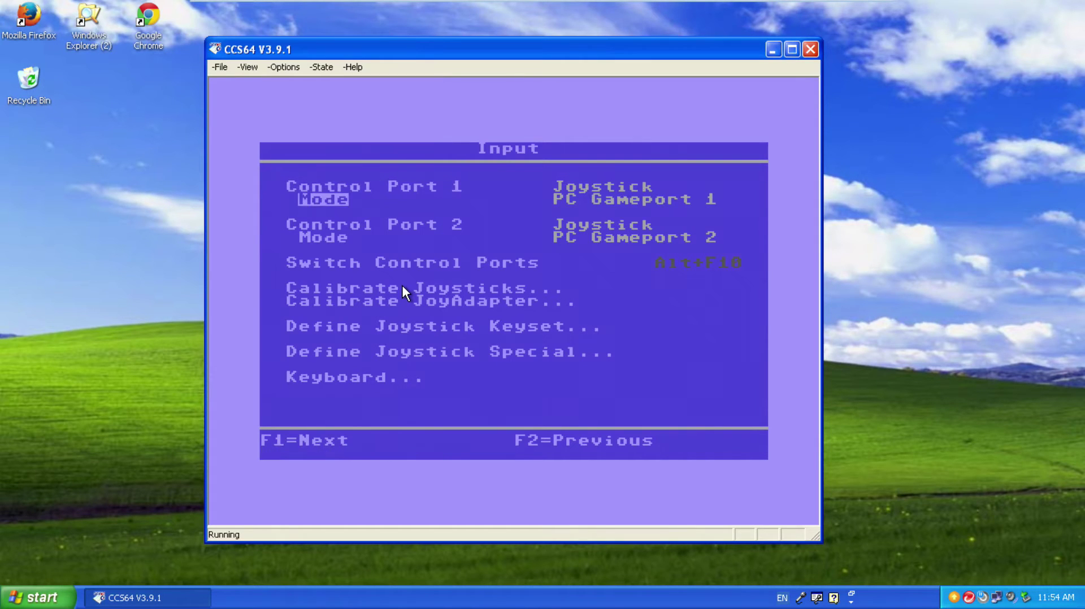
pyautogui.press('Return')
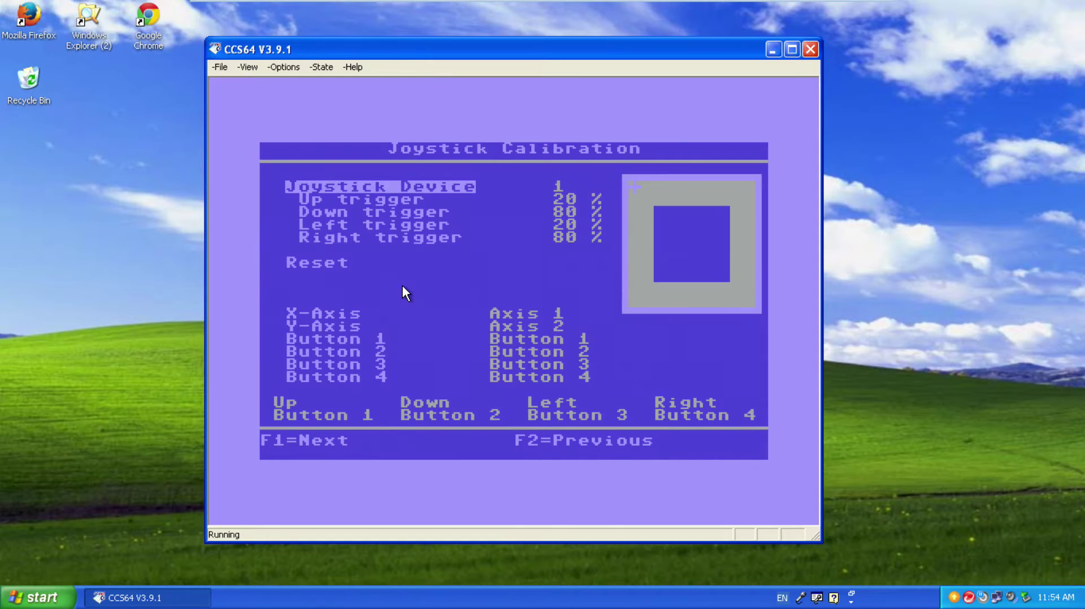
pyautogui.press('Escape')
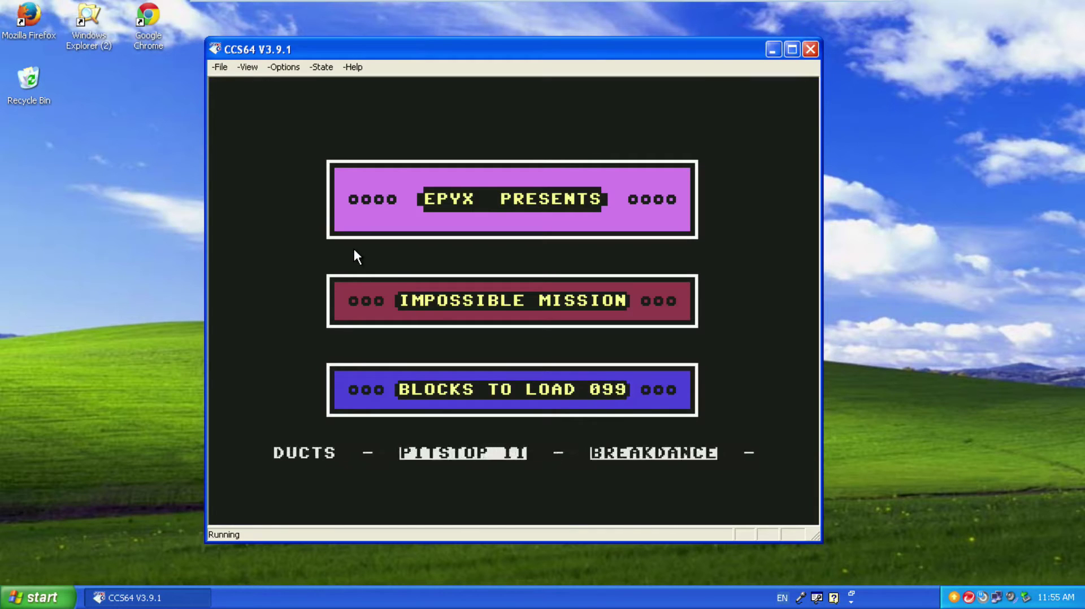
# Choose Maximum Speed while Impossible Mission loads, and choose 5x Speed once the game is running.
pyautogui.click(280, 69)
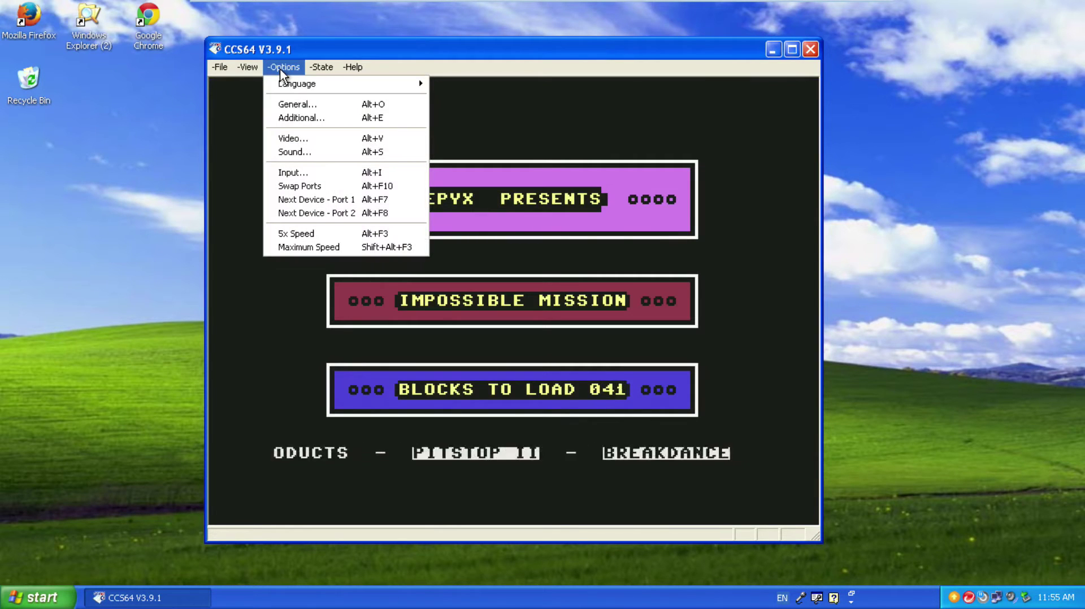
pyautogui.click(311, 247)
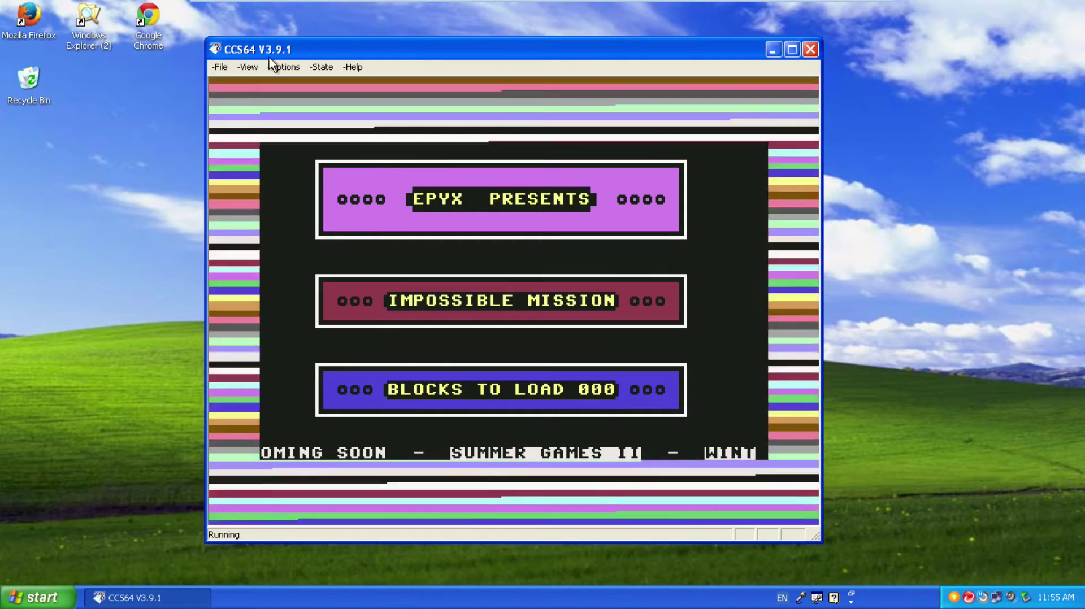
pyautogui.click(280, 67)
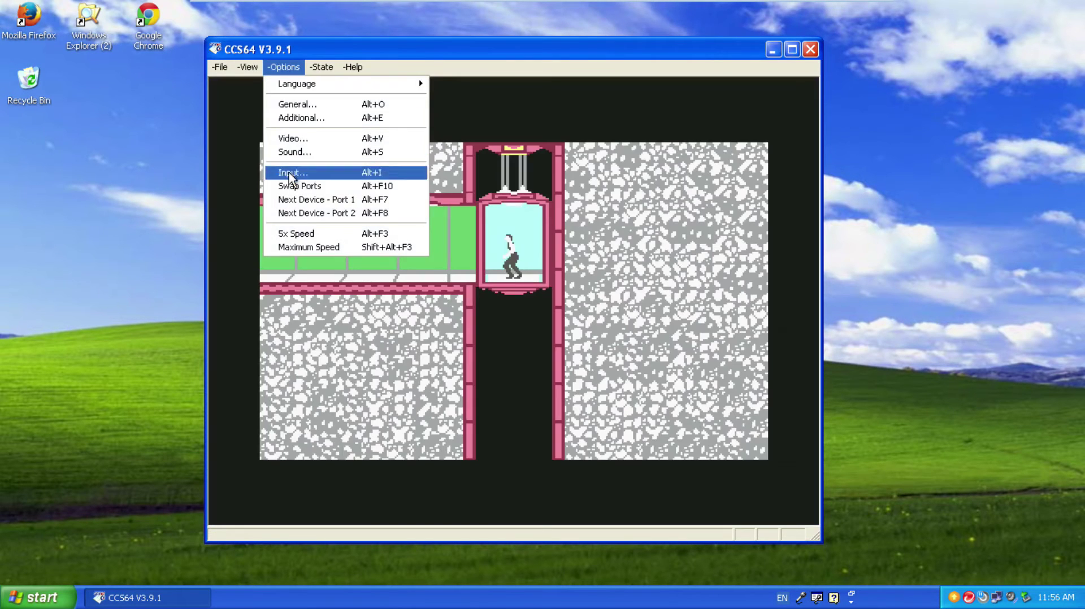
pyautogui.click(313, 232)
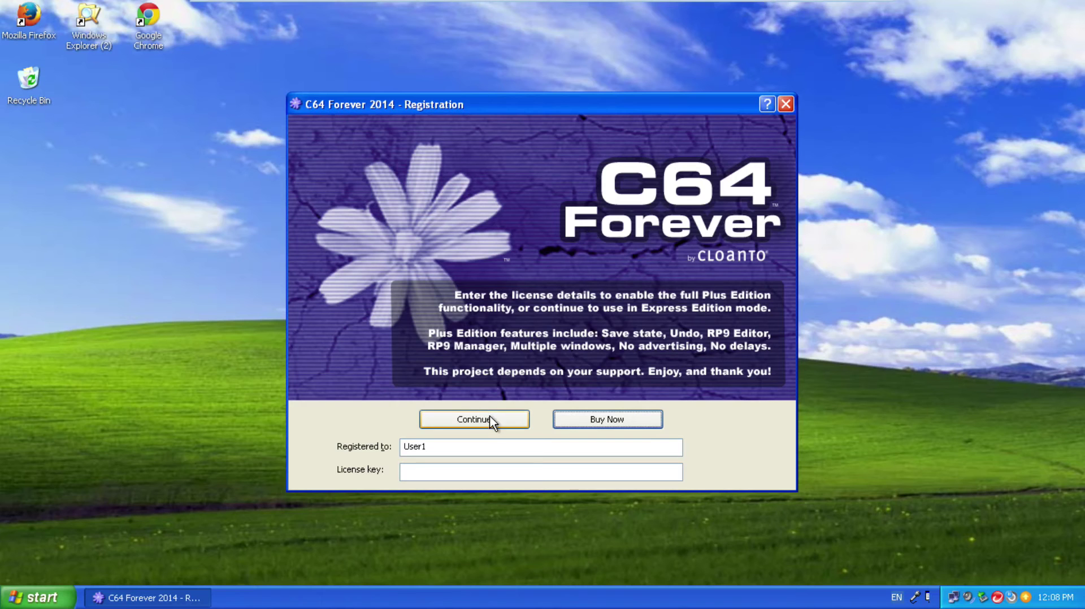
# Continue into C64 Forever in Express Edition mode without a license key and dismiss the Tip of the Day.
pyautogui.click(474, 419)
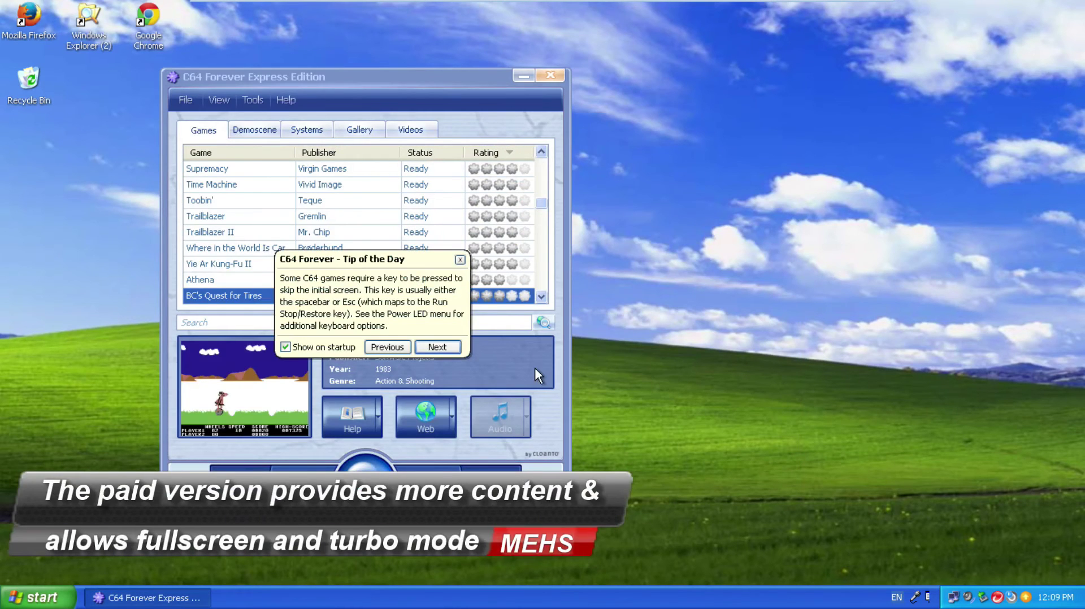
pyautogui.click(460, 260)
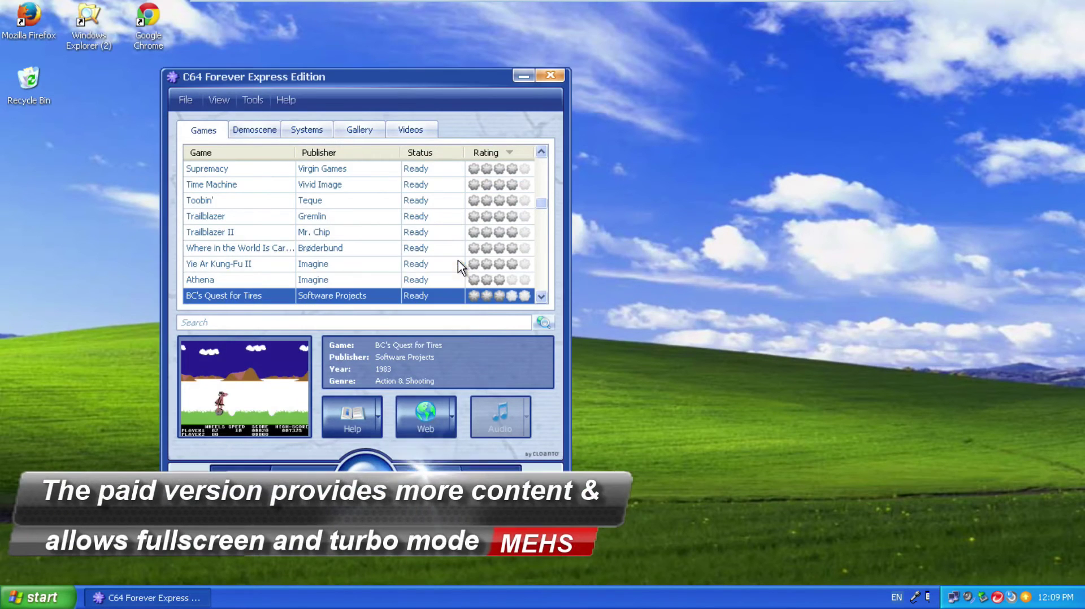
# Start BC's Quest for Tires, close its emulation window and reposition the C64 Forever window on the desktop.
pyautogui.press('Return')
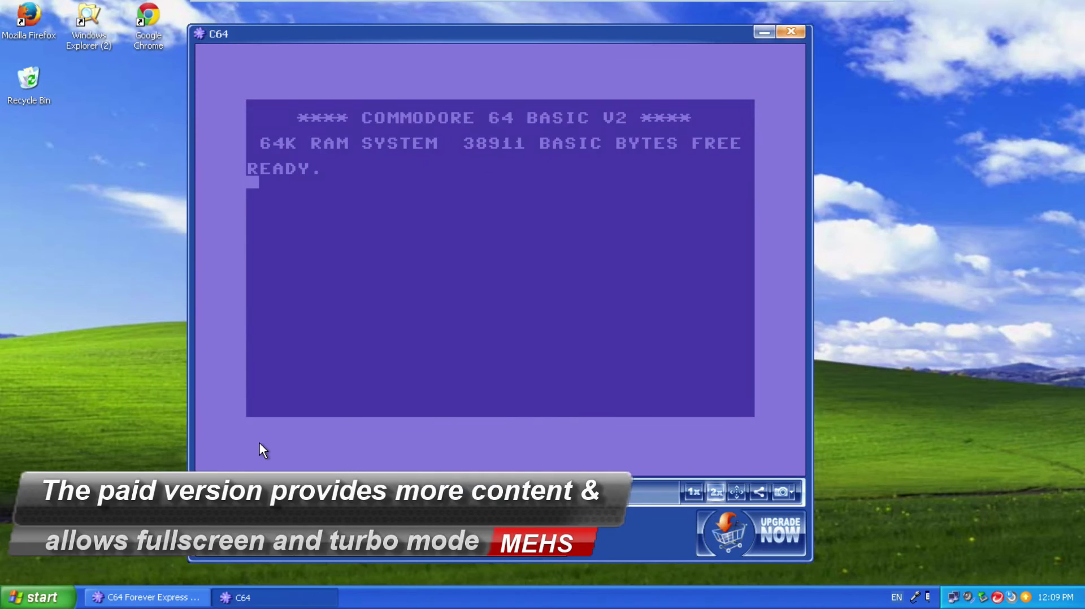
pyautogui.hotkey('alt', 'F4')
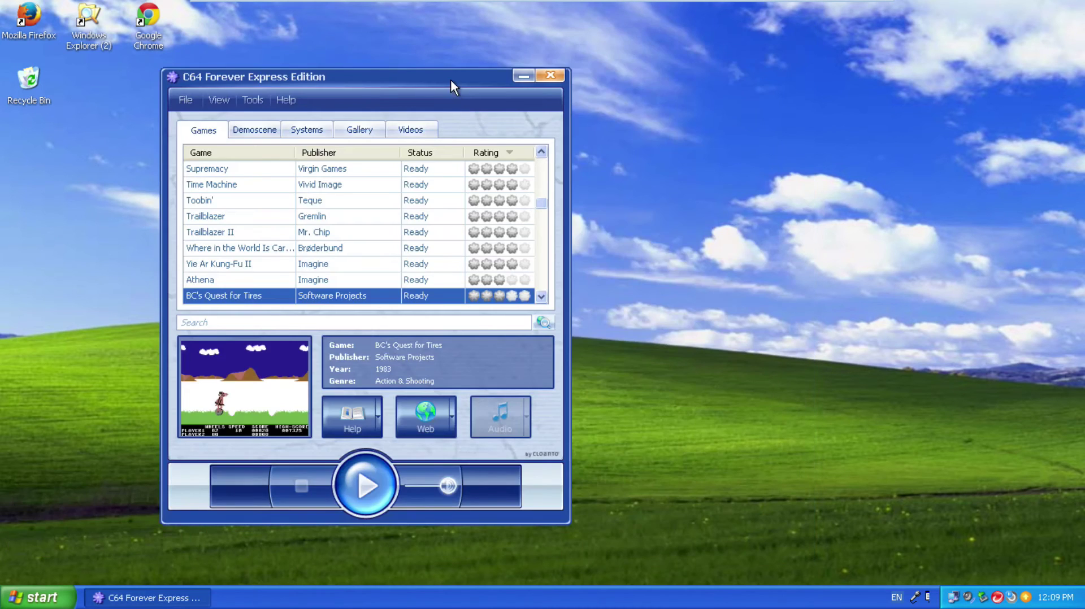
pyautogui.moveTo(450, 79); pyautogui.dragTo(610, 81)
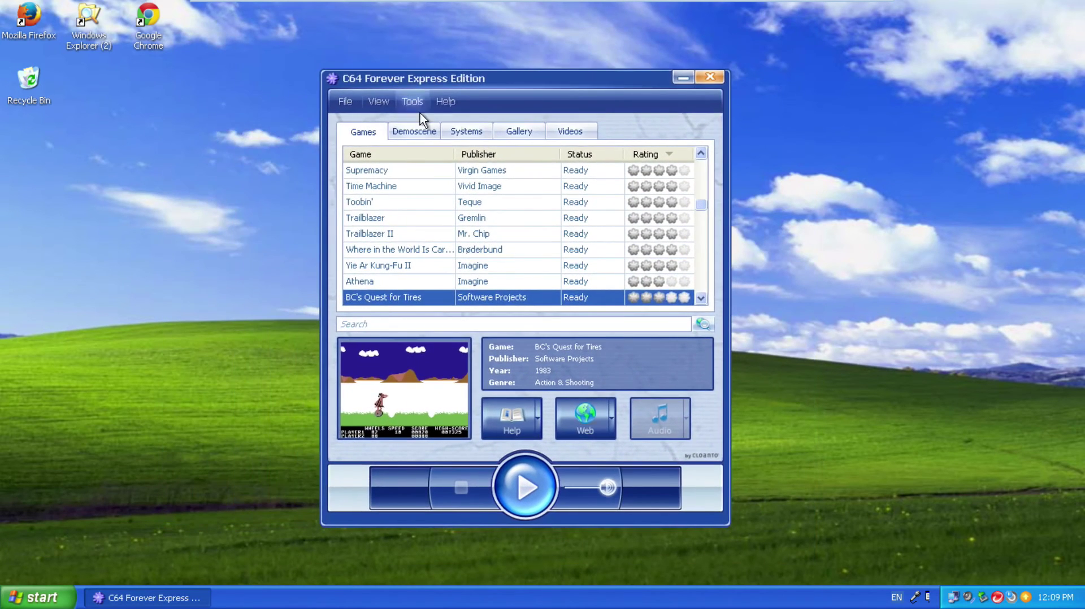